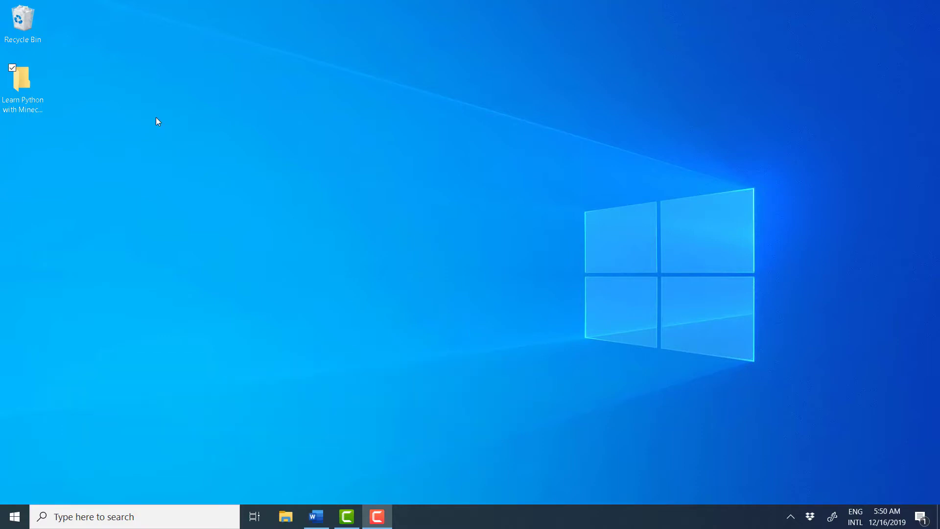
Run Start_Server from the Learn Python with Minecraft Tools folder on the desktop, allowing the file to open
{"action": "double_click", "coordinate": [27, 86]}
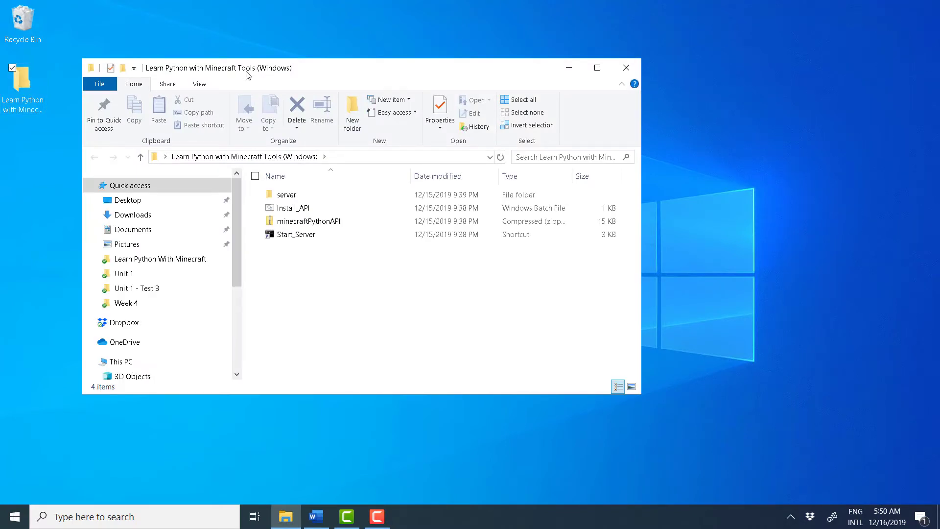
{"action": "double_click", "coordinate": [290, 234]}
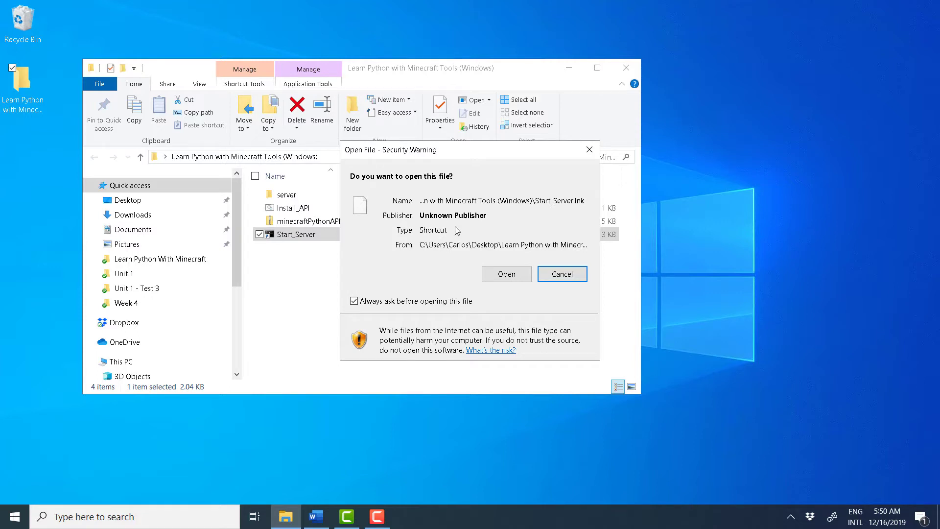
{"action": "left_click", "coordinate": [513, 274]}
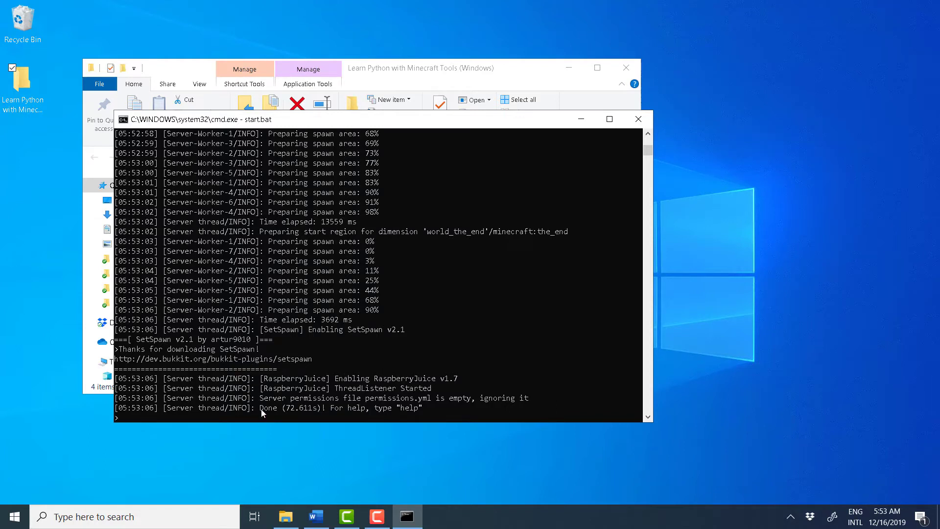
Check the server console log for the startup completion line and the Minecraft server version near its beginning
{"action": "left_click_drag", "start_coordinate": [260, 409], "coordinate": [285, 413]}
{"action": "left_click", "coordinate": [295, 410]}
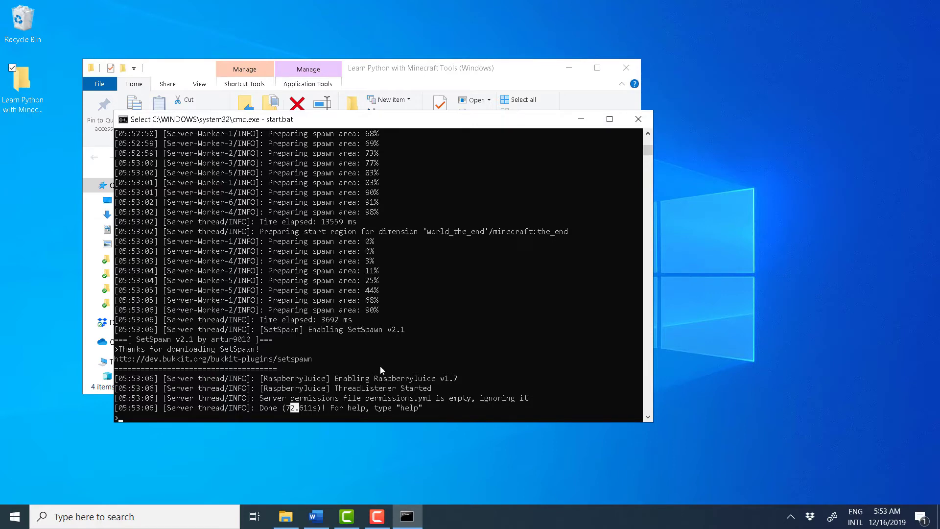
{"action": "scroll", "coordinate": [376, 358], "scroll_direction": "up", "scroll_amount": 15}
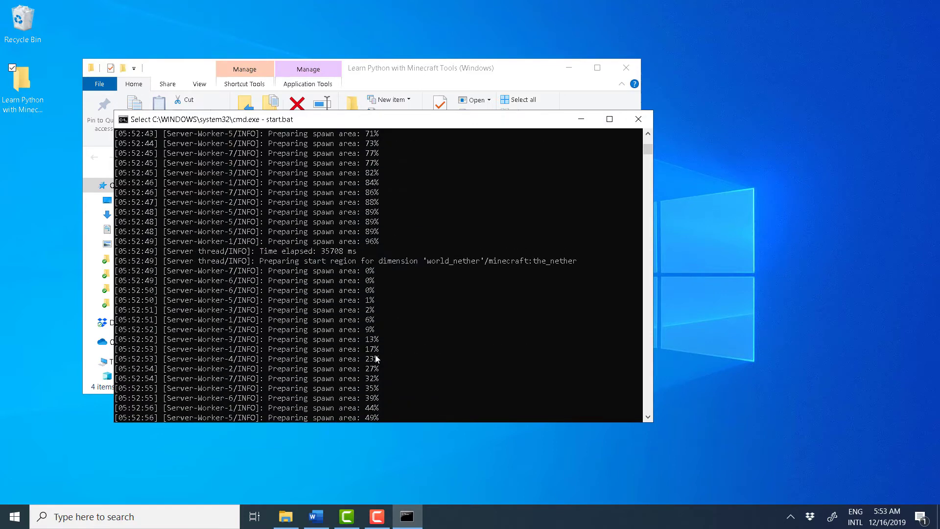
{"action": "scroll", "coordinate": [375, 357], "scroll_direction": "up", "scroll_amount": 10}
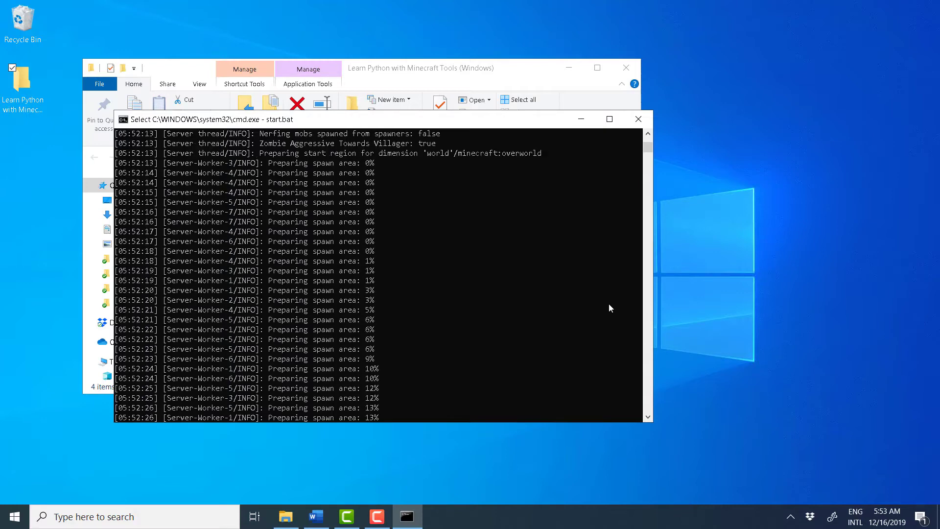
{"action": "scroll", "coordinate": [480, 210], "scroll_direction": "up", "scroll_amount": 5}
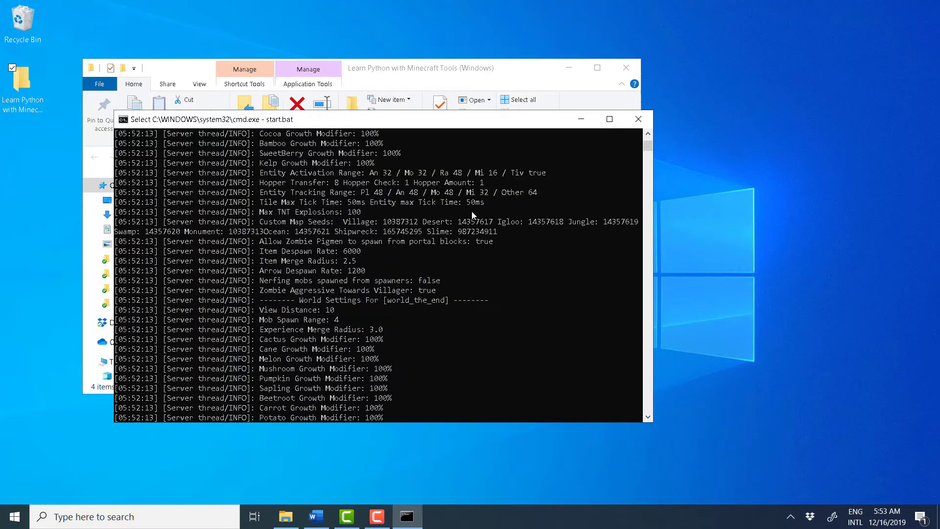
{"action": "scroll", "coordinate": [472, 210], "scroll_direction": "up", "scroll_amount": 14}
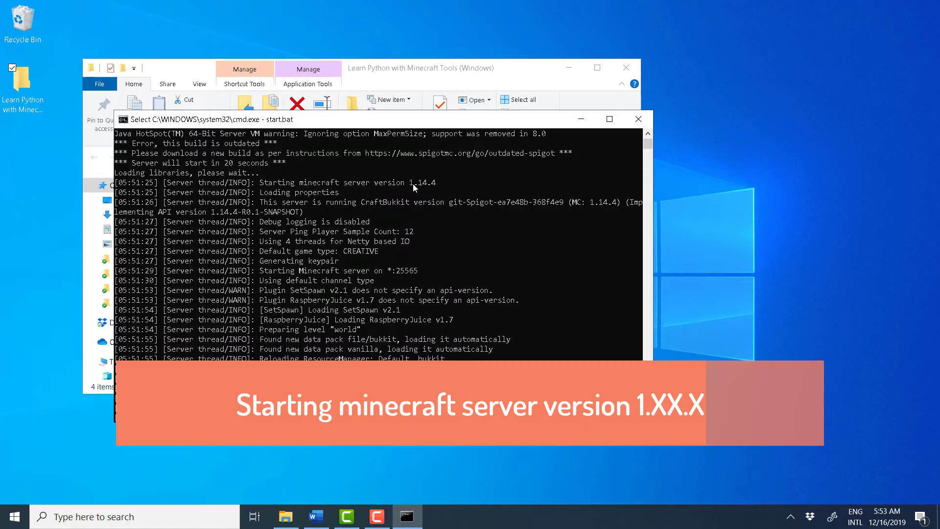
{"action": "left_click_drag", "start_coordinate": [416, 183], "coordinate": [438, 189]}
{"action": "left_click", "coordinate": [434, 187]}
{"action": "left_click", "coordinate": [410, 185]}
{"action": "left_click_drag", "start_coordinate": [411, 187], "coordinate": [438, 189]}
{"action": "left_click", "coordinate": [425, 183]}
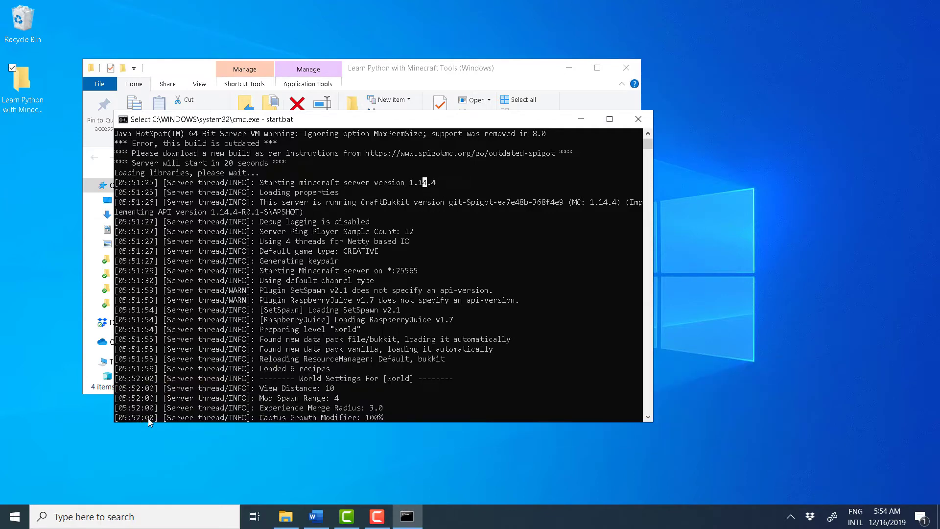
Find Minecraft through the Windows search and open the Minecraft Launcher
{"action": "left_click", "coordinate": [14, 517]}
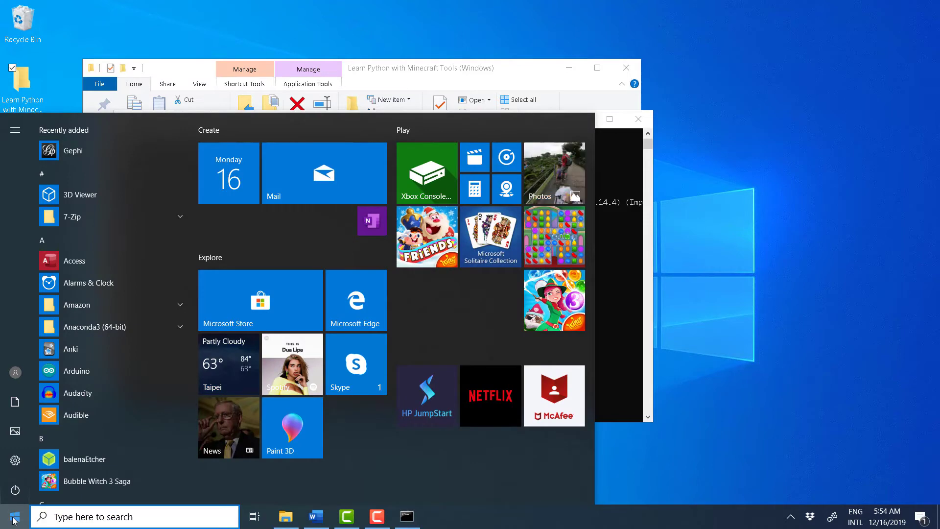
{"action": "type", "text": "mi"}
{"action": "left_click", "coordinate": [127, 173]}
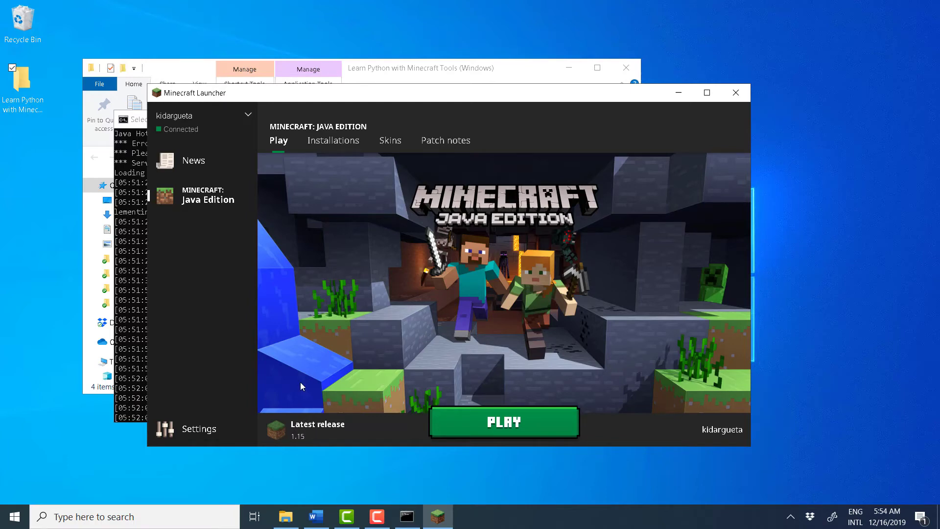
Create a new Java Edition installation named "Python X Minecraft" using version release 1.14.4
{"action": "left_click", "coordinate": [333, 143]}
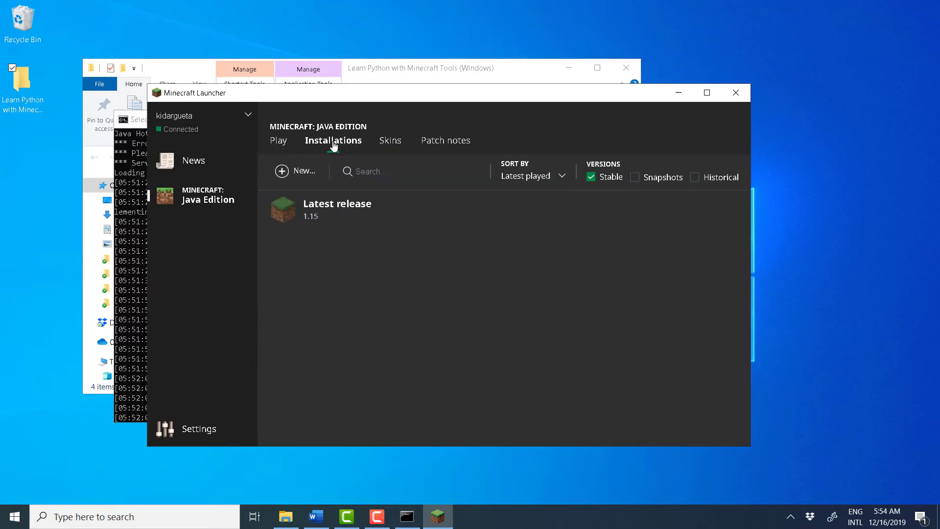
{"action": "left_click", "coordinate": [284, 176]}
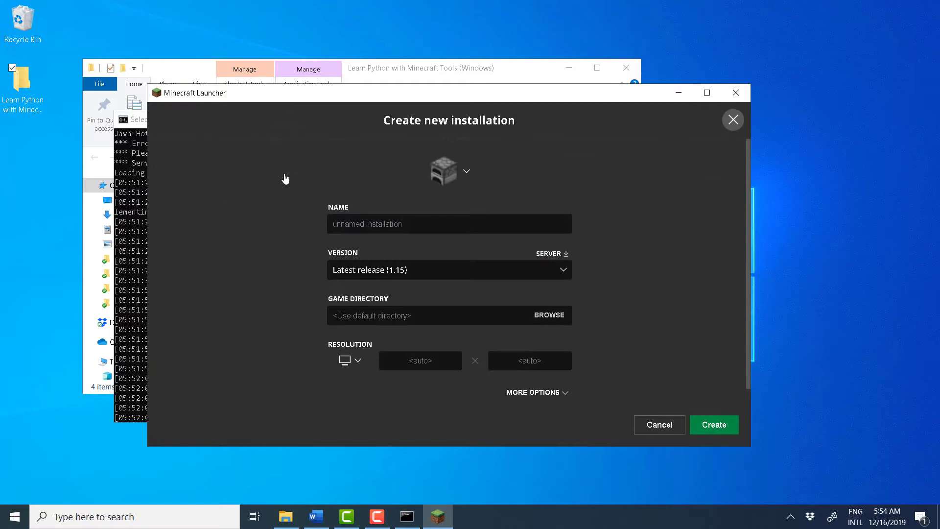
{"action": "left_click", "coordinate": [333, 224]}
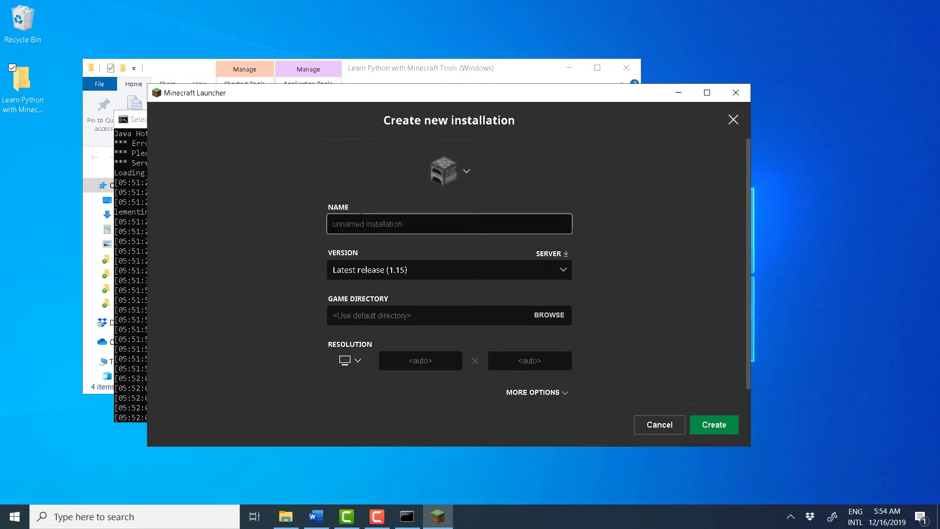
{"action": "type", "text": "Pyi"}
{"action": "type", "text": "thon X "}
{"action": "type", "text": "Minecraft"}
{"action": "left_click", "coordinate": [562, 272]}
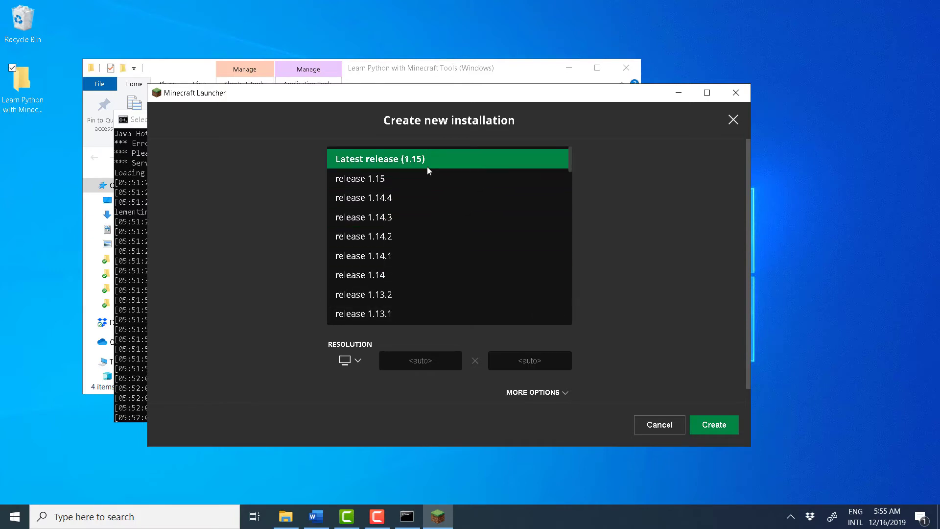
{"action": "left_click", "coordinate": [393, 198]}
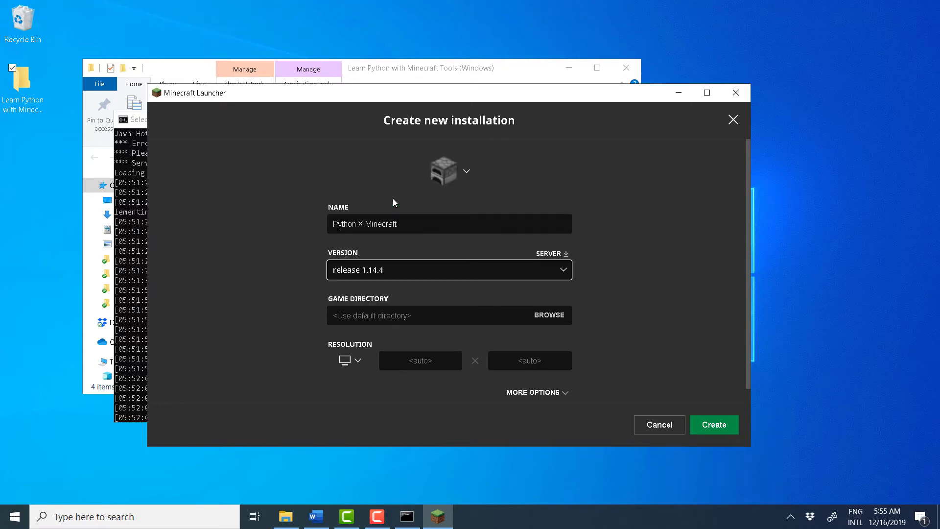
{"action": "left_click", "coordinate": [711, 430]}
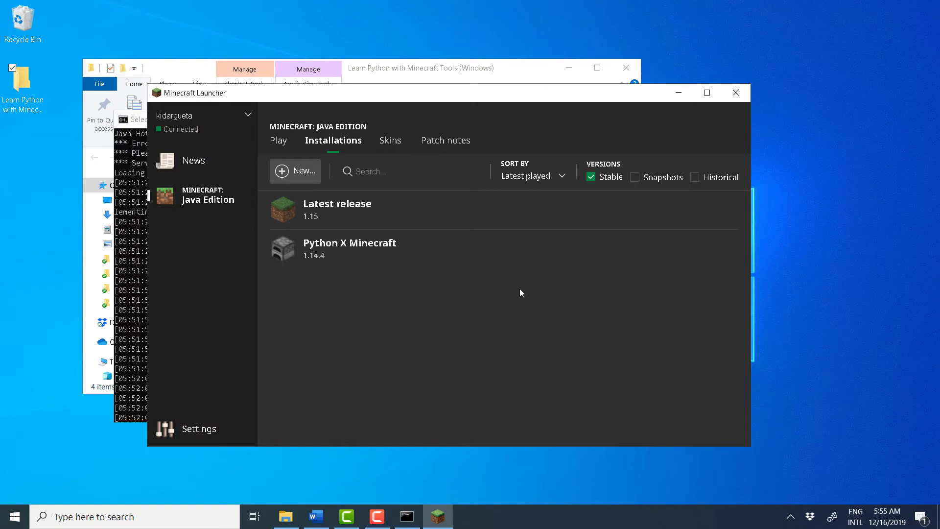
Launch the game with the Python X Minecraft installation and minimize the folder and server console windows
{"action": "left_click", "coordinate": [194, 201]}
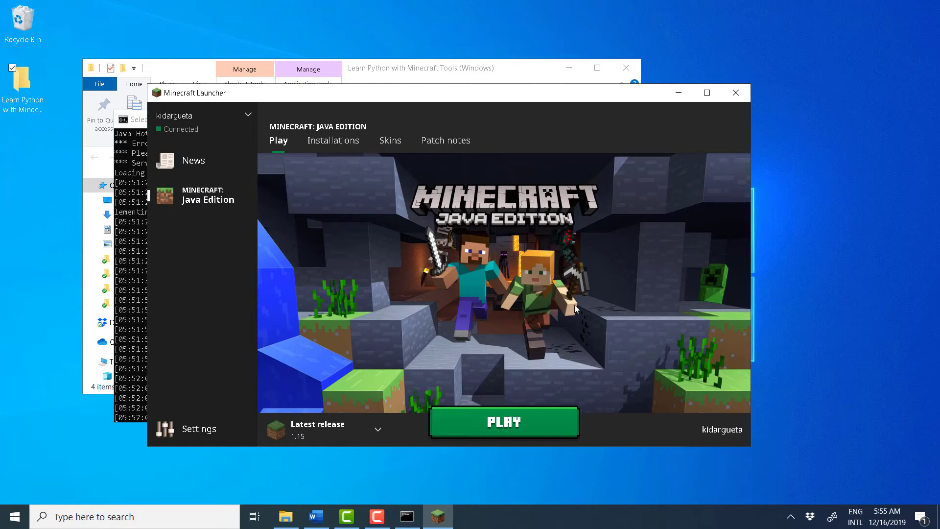
{"action": "left_click", "coordinate": [368, 431]}
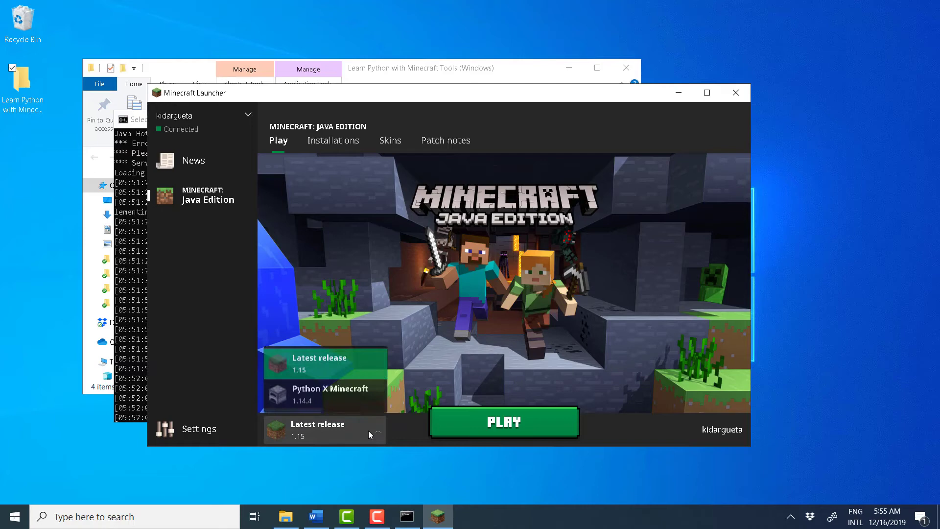
{"action": "left_click", "coordinate": [345, 392]}
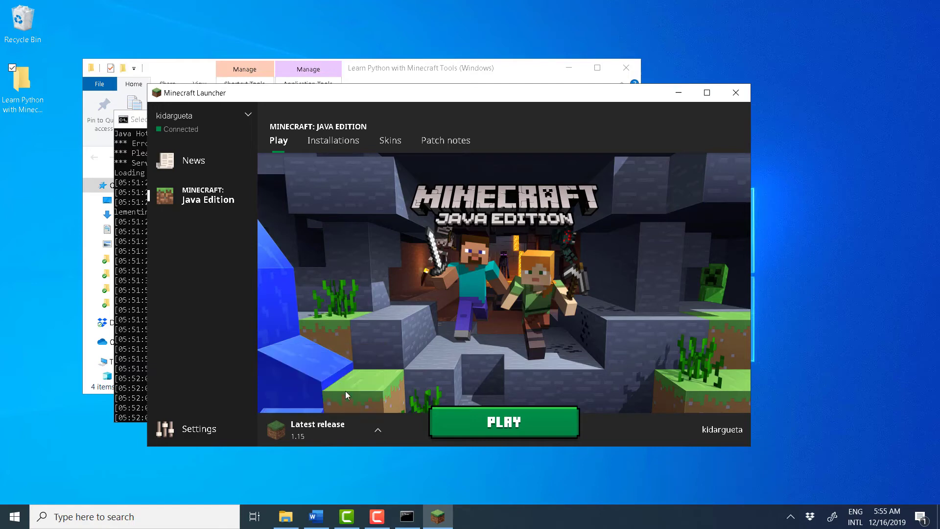
{"action": "left_click", "coordinate": [495, 424]}
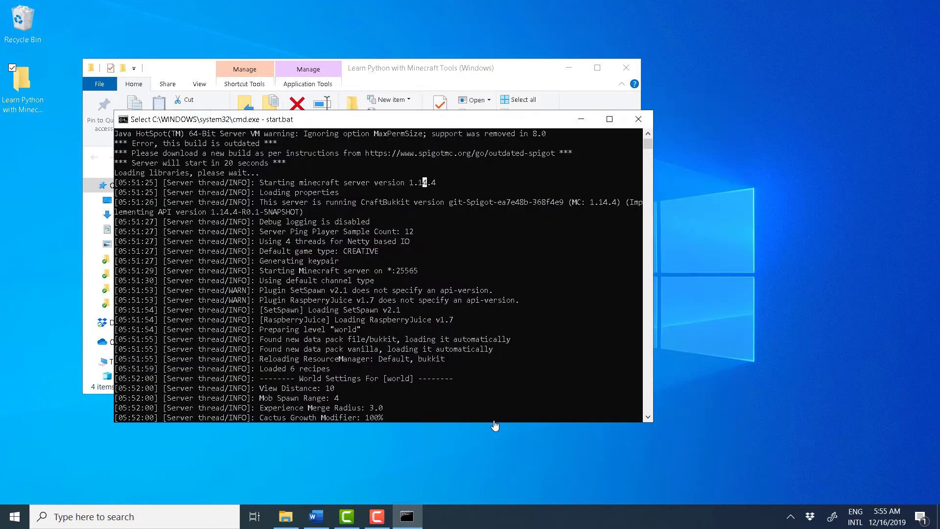
{"action": "left_click", "coordinate": [569, 67]}
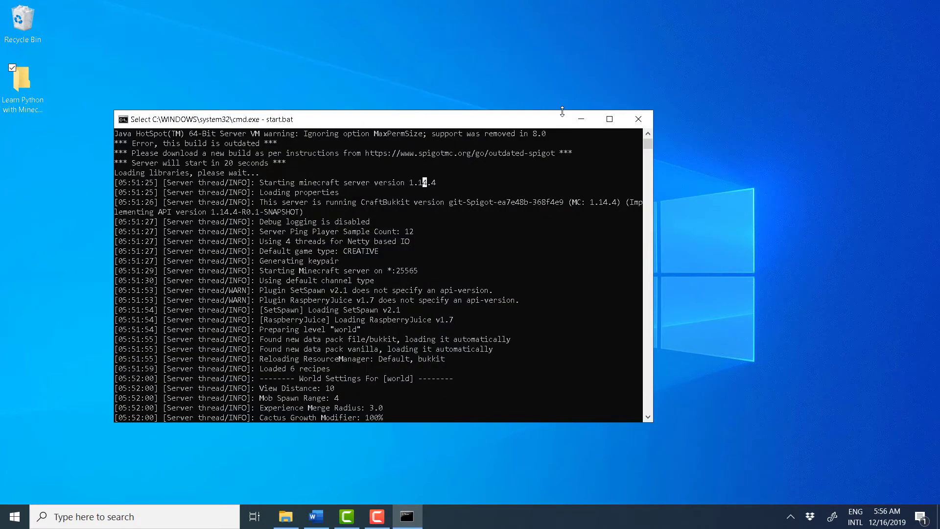
{"action": "left_click", "coordinate": [581, 119]}
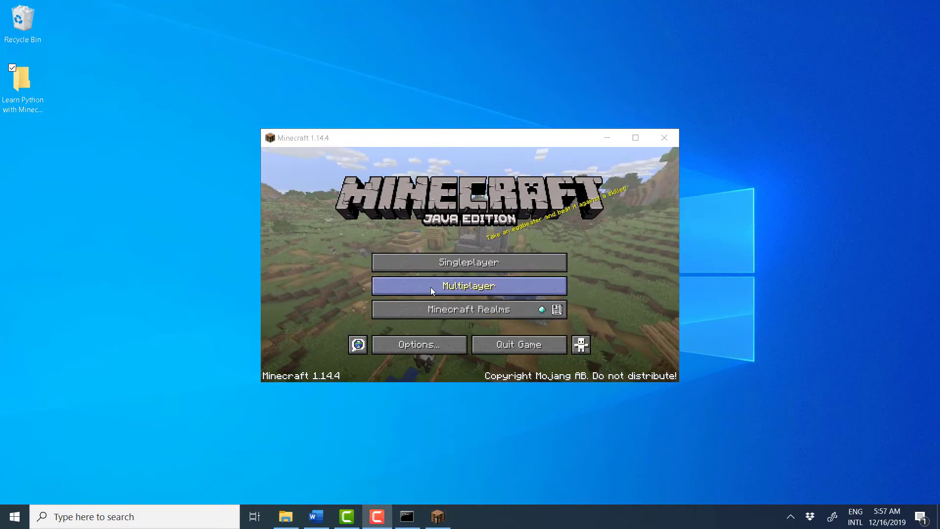
Add a multiplayer server named "Minecraft X Python Server" with the server address localhost
{"action": "left_click", "coordinate": [431, 290]}
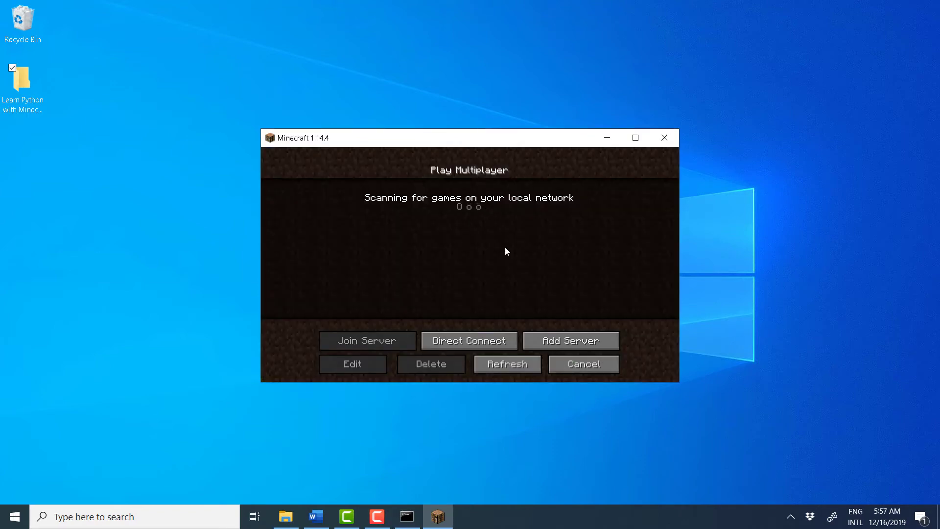
{"action": "left_click", "coordinate": [583, 345]}
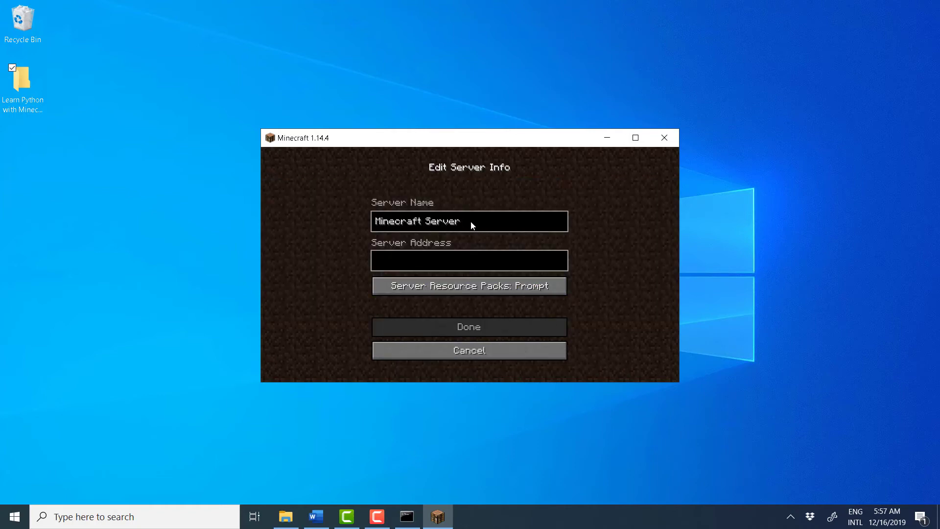
{"action": "left_click", "coordinate": [423, 221]}
{"action": "type", "text": "X "}
{"action": "type", "text": "Python "}
{"action": "type", "text": "localhost"}
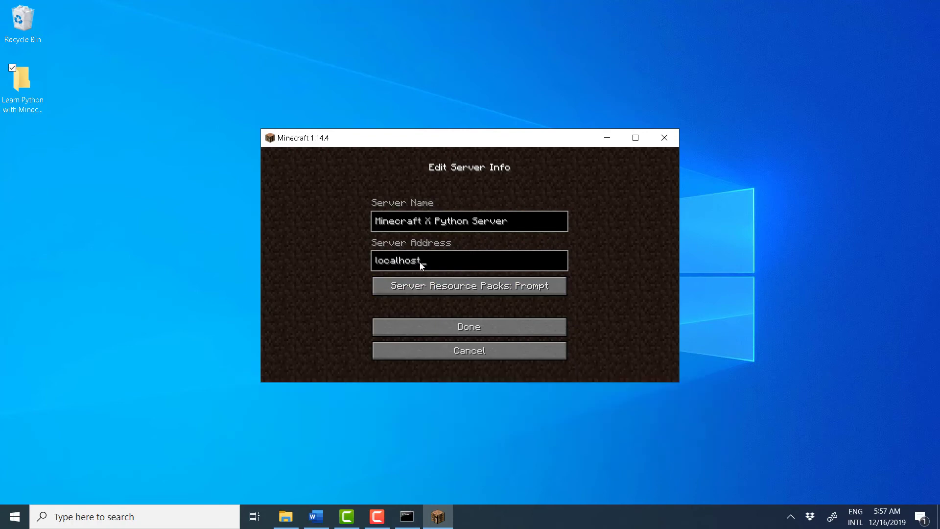
{"action": "left_click", "coordinate": [478, 328]}
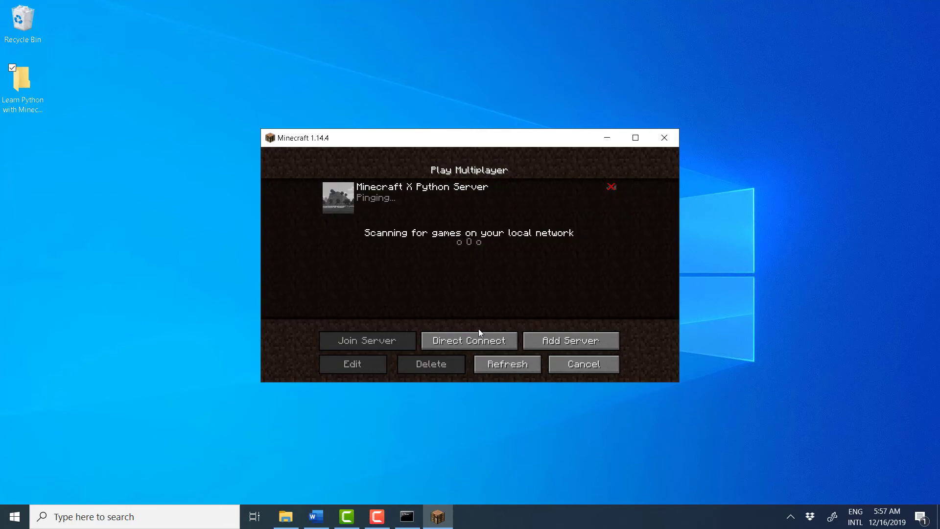
Check the connection status of Minecraft X Python Server and join its world
{"action": "mouse_move", "coordinate": [589, 193]}
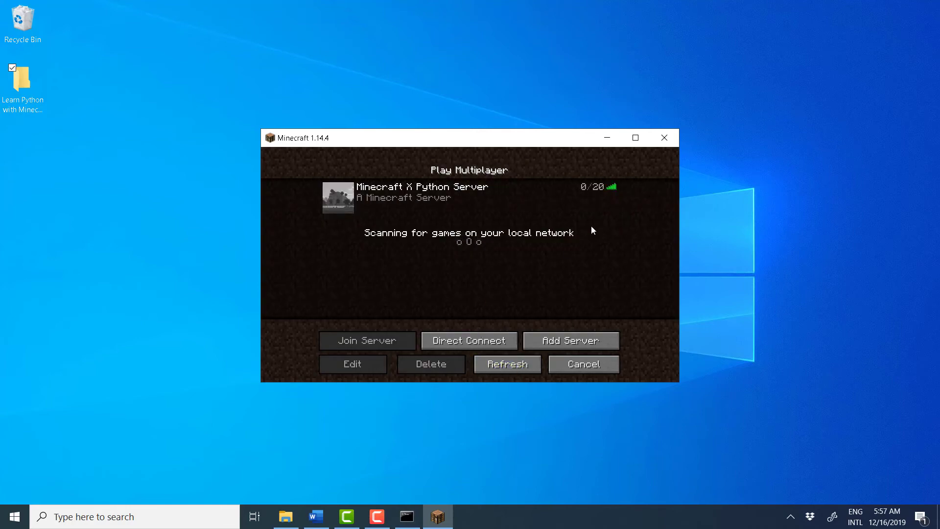
{"action": "mouse_move", "coordinate": [618, 191]}
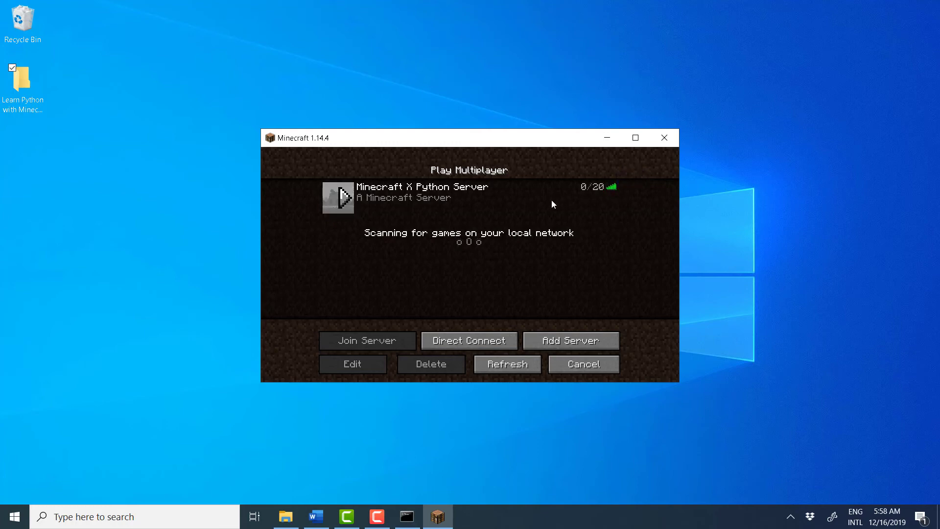
{"action": "double_click", "coordinate": [454, 194]}
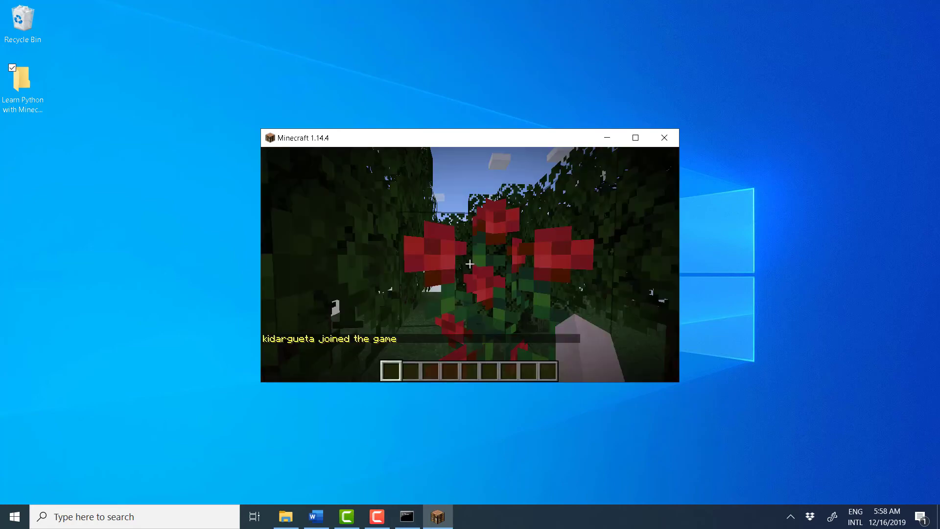
{"action": "key", "text": "w"}
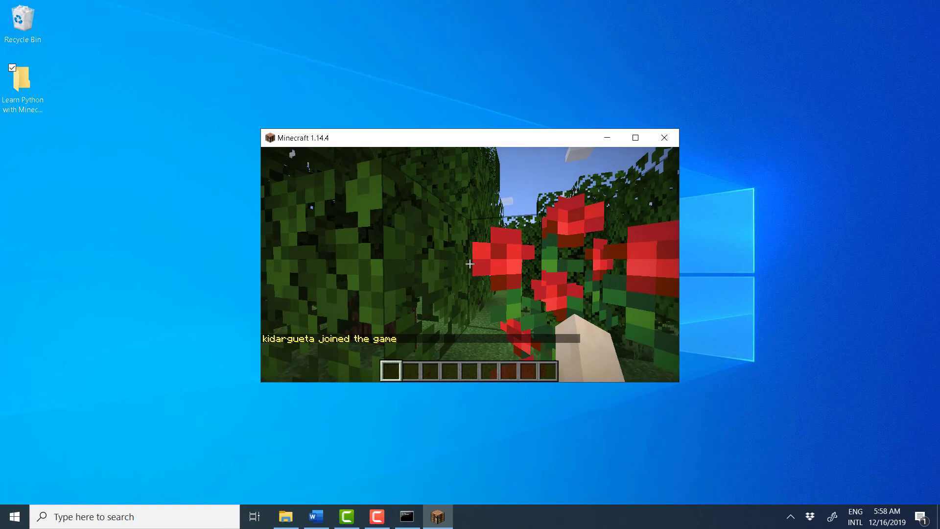
Pause to maximize the game window, return to the game and walk forward through the world
{"action": "key", "text": "Escape"}
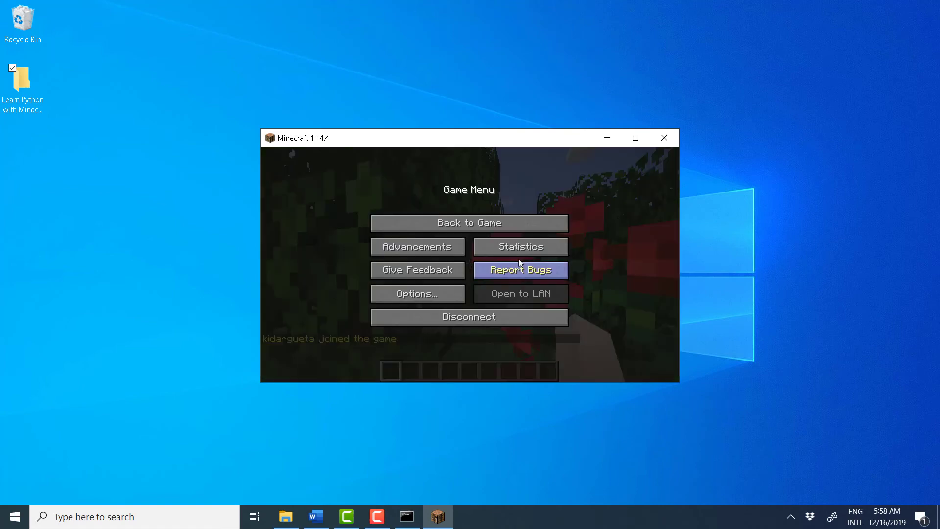
{"action": "left_click", "coordinate": [633, 140]}
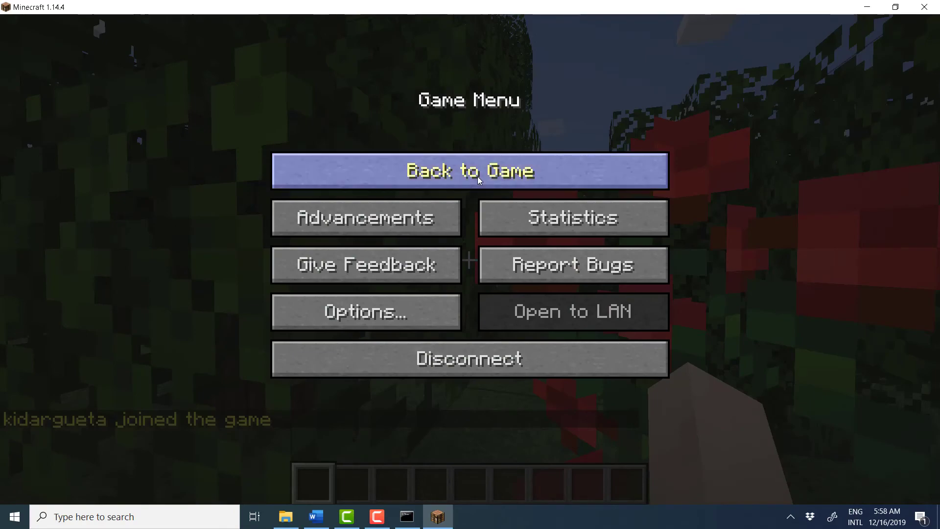
{"action": "left_click", "coordinate": [471, 169]}
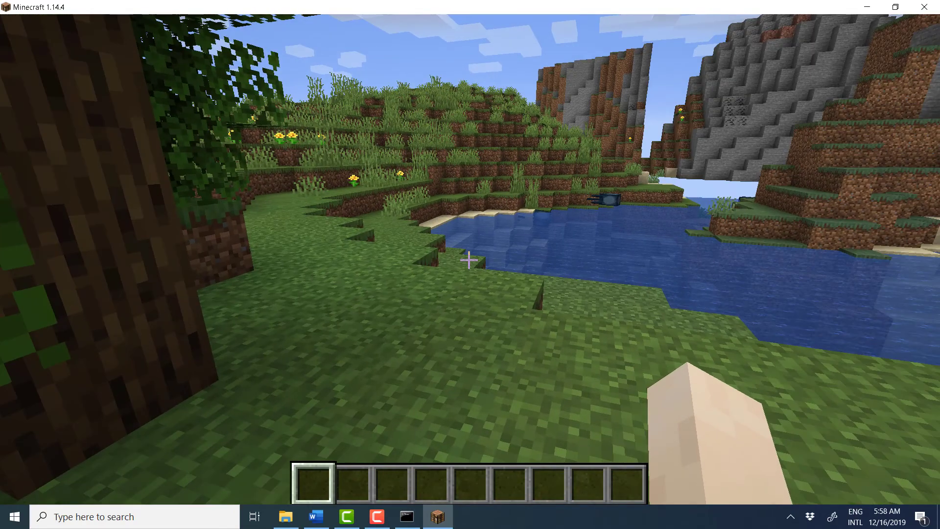
{"action": "key", "text": "w"}
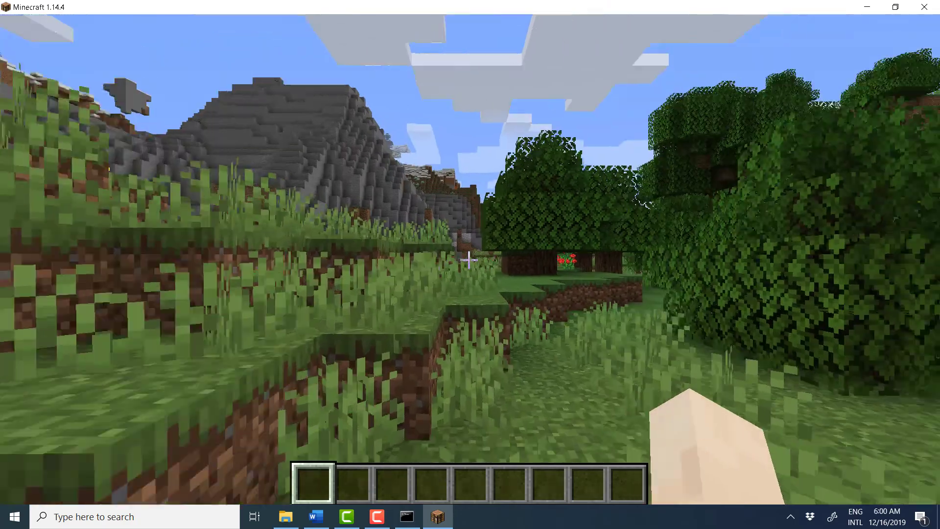
Walk forward across the grassy terrain and start flying above the meadow facing the snowy mountain
{"action": "key", "text": "w"}
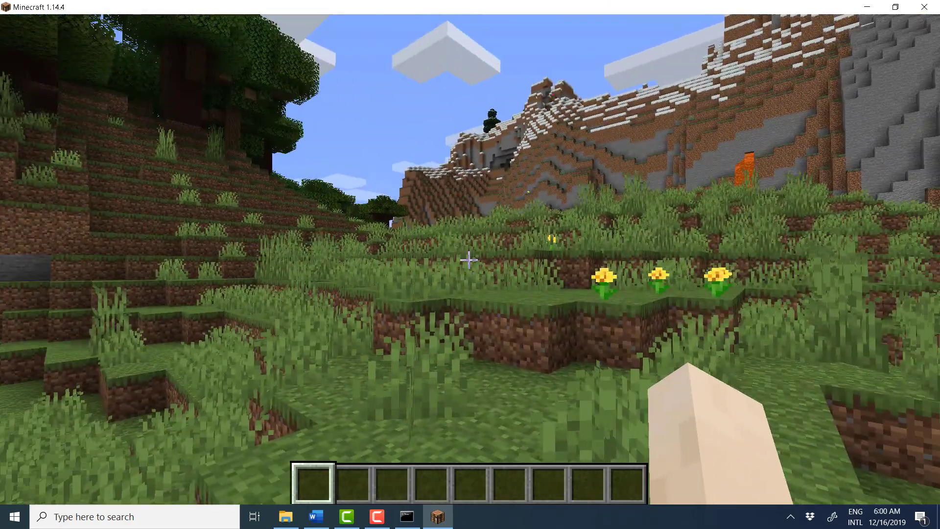
{"action": "key", "text": "w"}
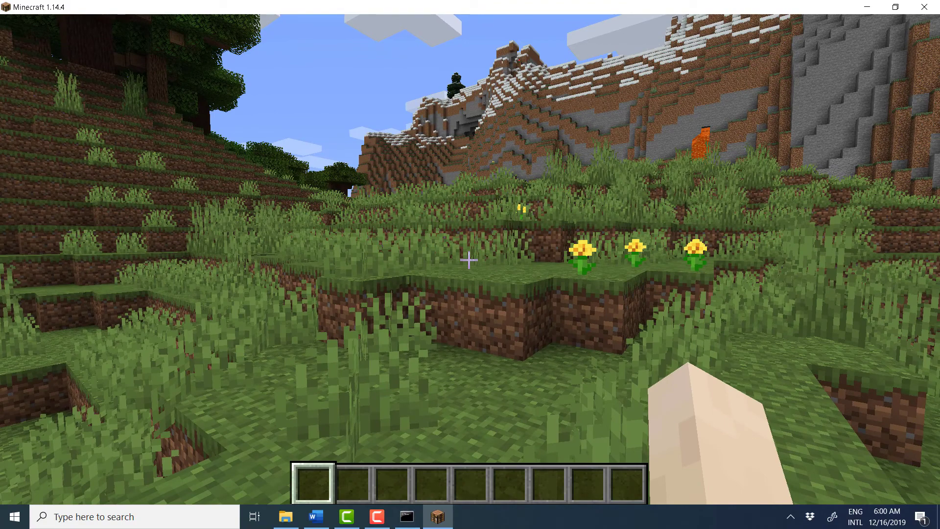
{"action": "key", "text": "space"}
{"action": "key", "text": "space"}
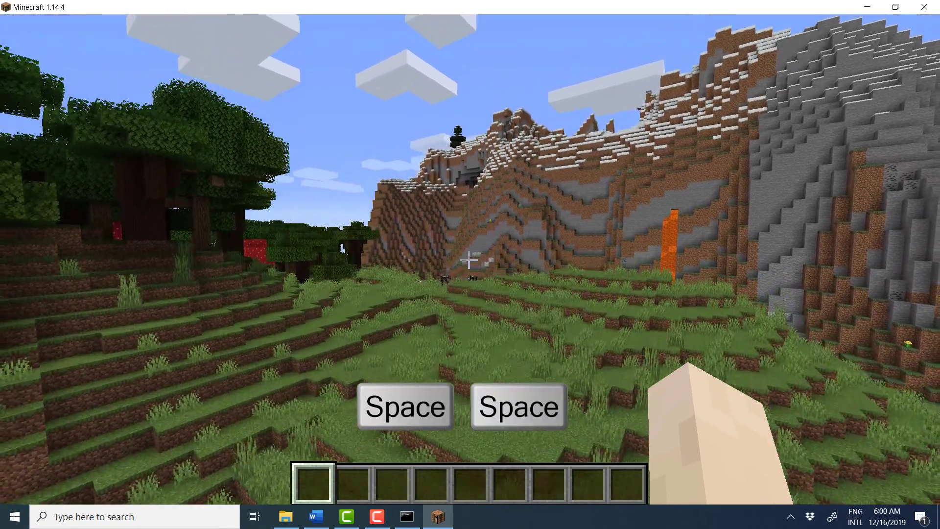
Fly forward over the meadow, descend toward the ground and rise again above the treetops
{"action": "key", "text": "w"}
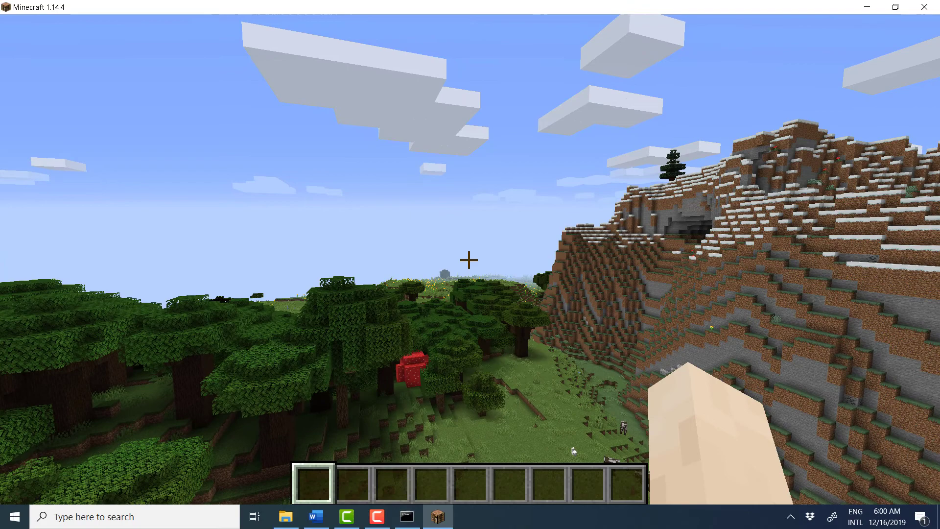
{"action": "key", "text": "shift"}
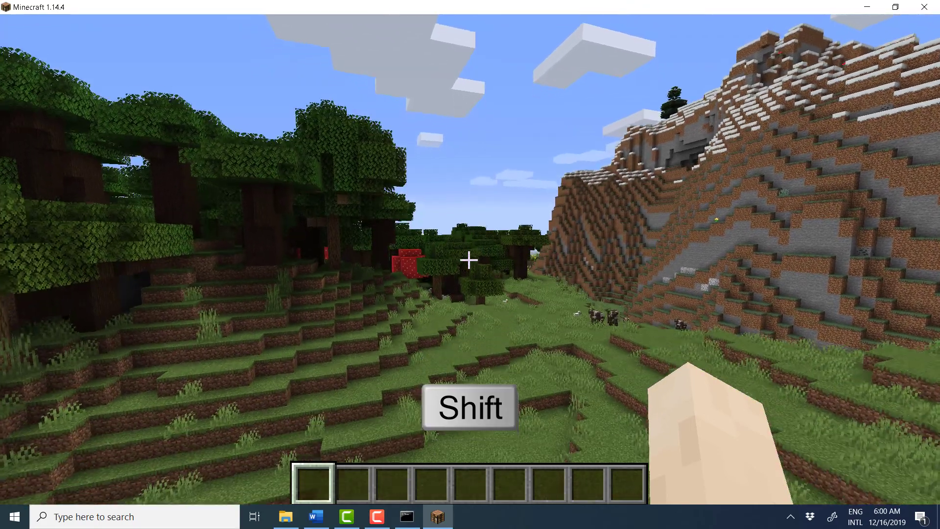
{"action": "key", "text": "space"}
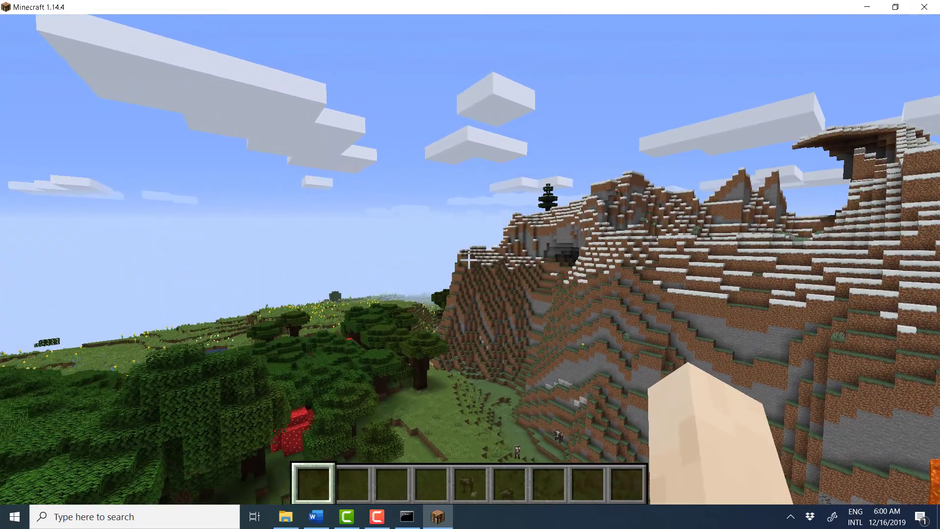
Stop flying to drop back onto the grass and walk forward over the dirt ledges toward the mountain
{"action": "key", "text": "space"}
{"action": "key", "text": "space"}
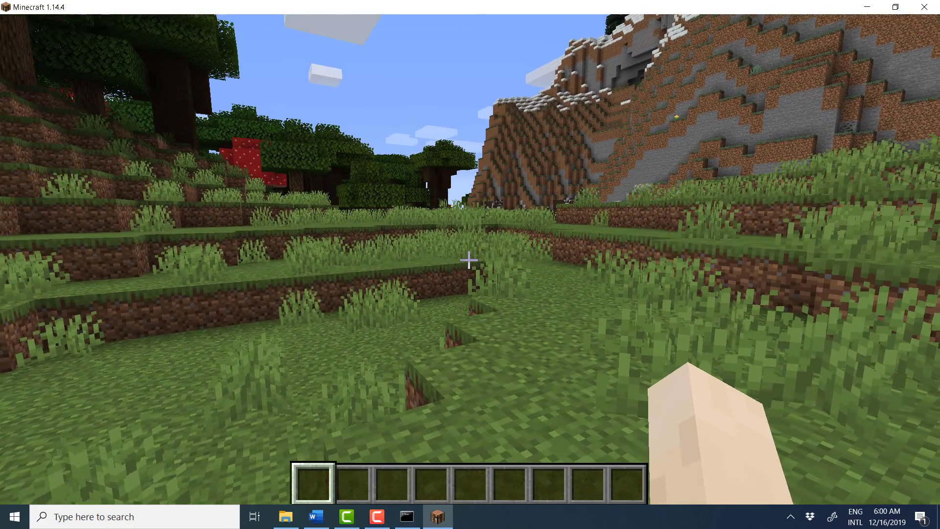
{"action": "key", "text": "w"}
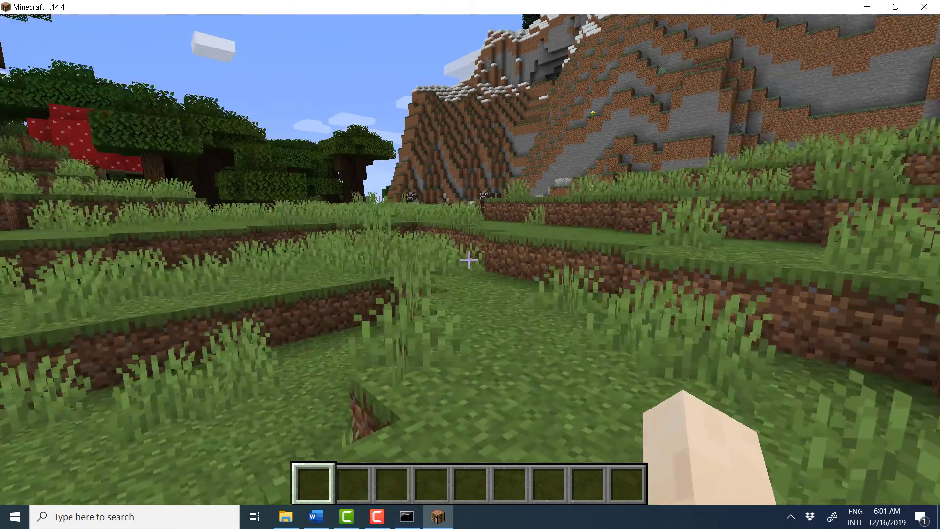
{"action": "key", "text": "w"}
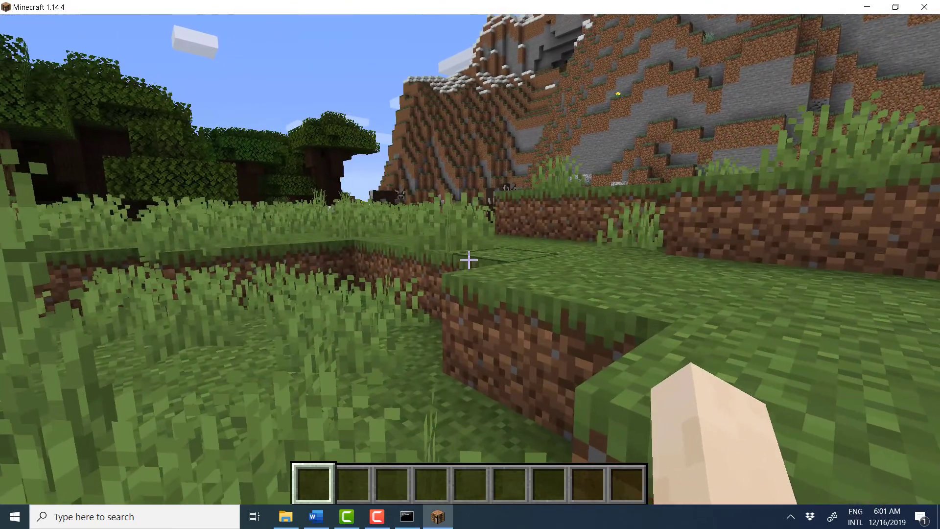